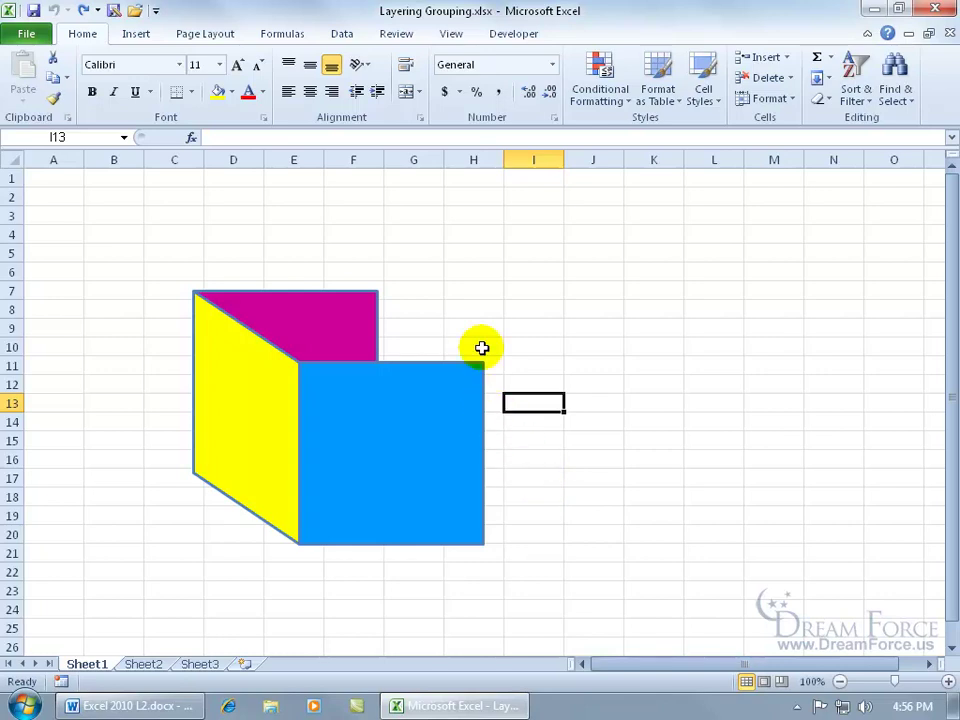
# Move the blue rectangle left so it sits directly beneath the magenta shape.
pyautogui.click(420, 392)
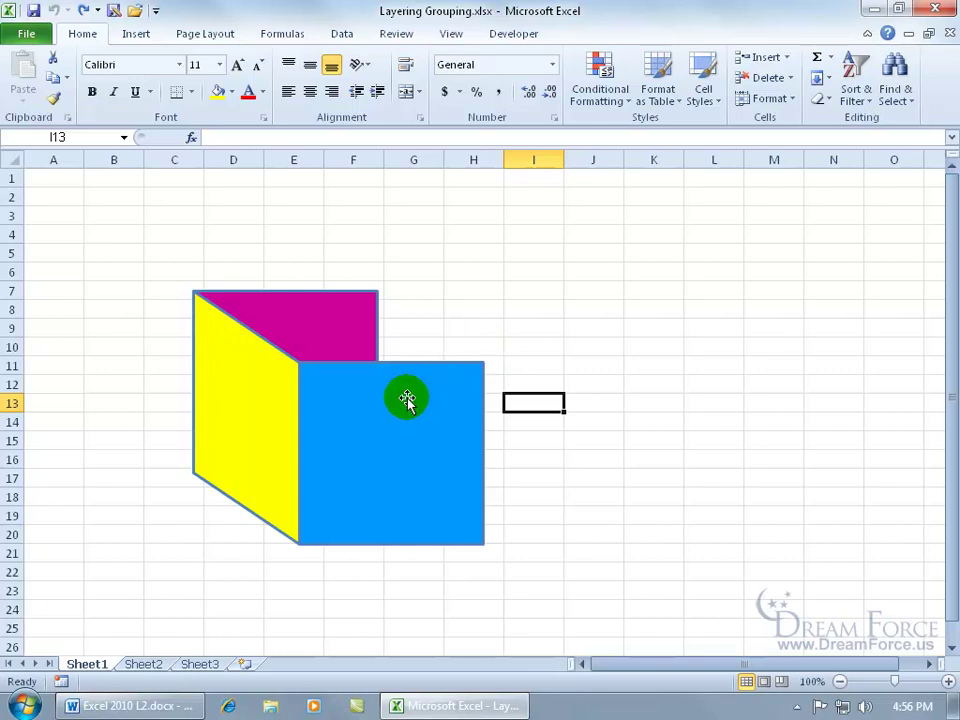
pyautogui.rightClick(290, 333)
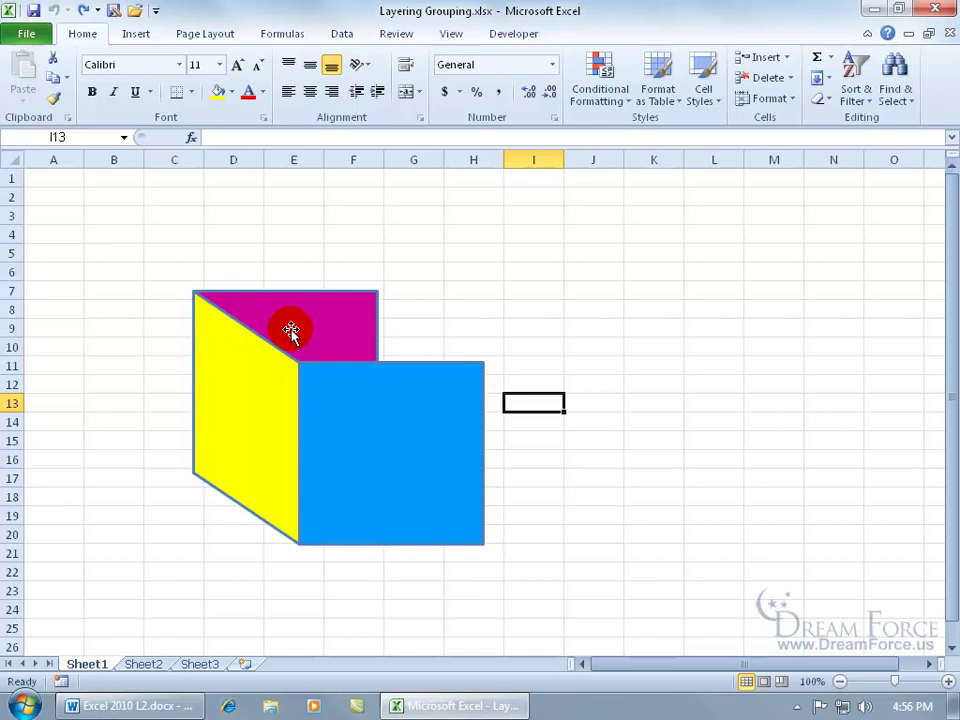
pyautogui.click(339, 388)
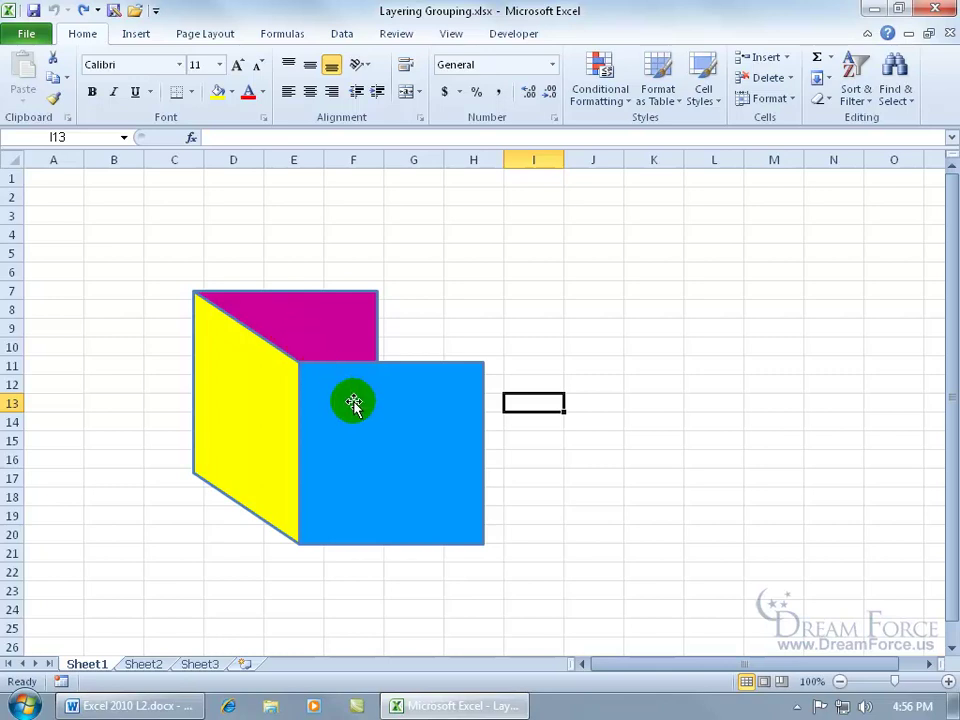
pyautogui.moveTo(386, 402); pyautogui.dragTo(289, 396)
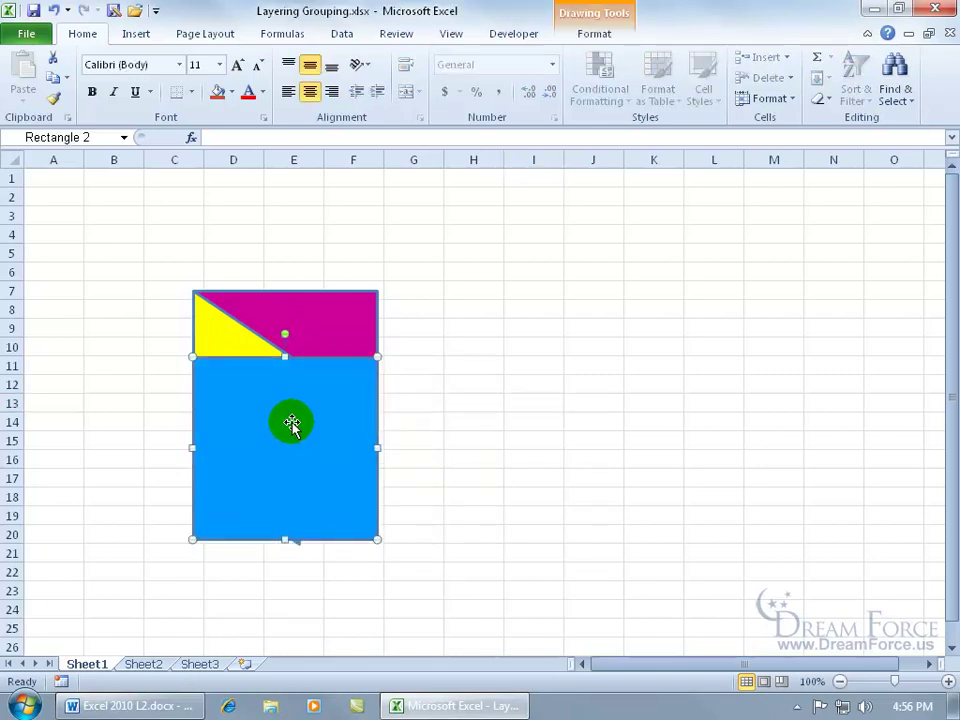
# Select the magenta rectangle and show the Drawing Tools Format tab.
pyautogui.rightClick(260, 325)
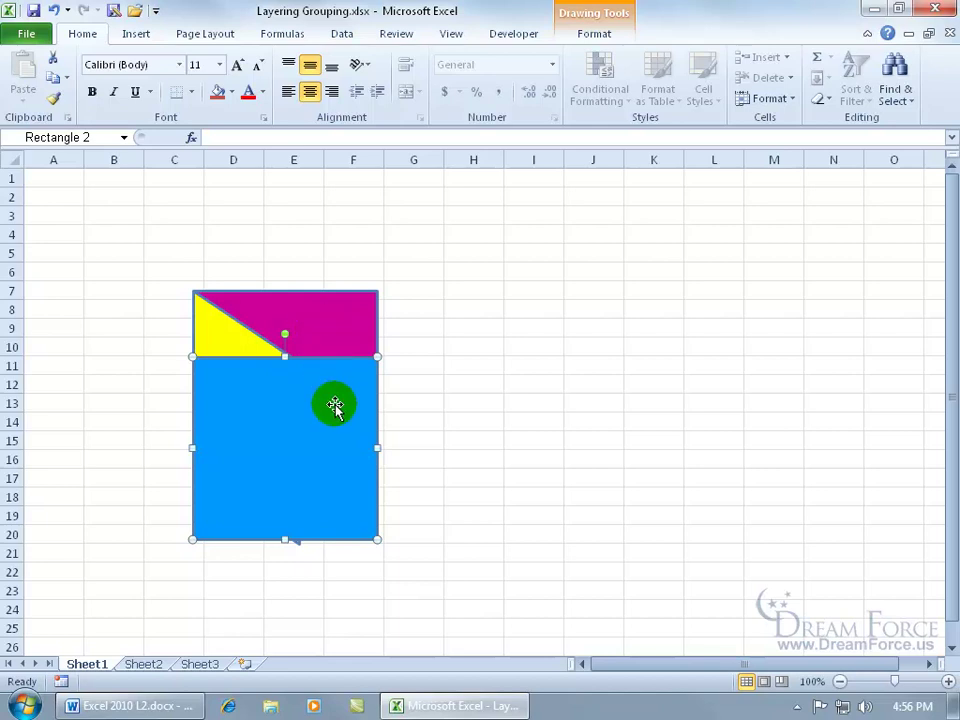
pyautogui.click(330, 326)
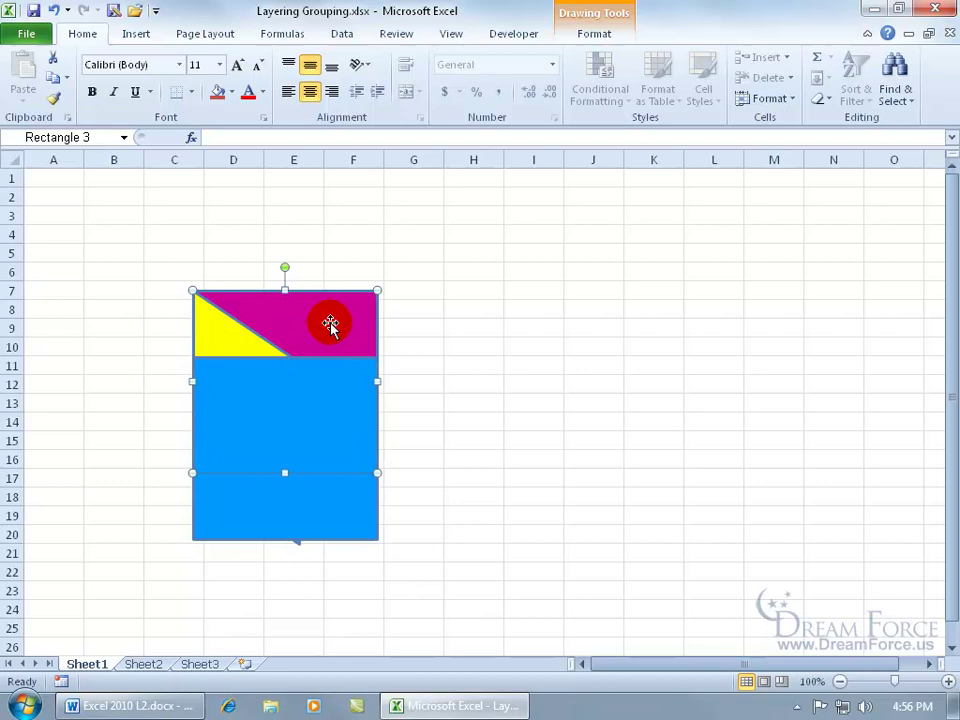
pyautogui.click(594, 36)
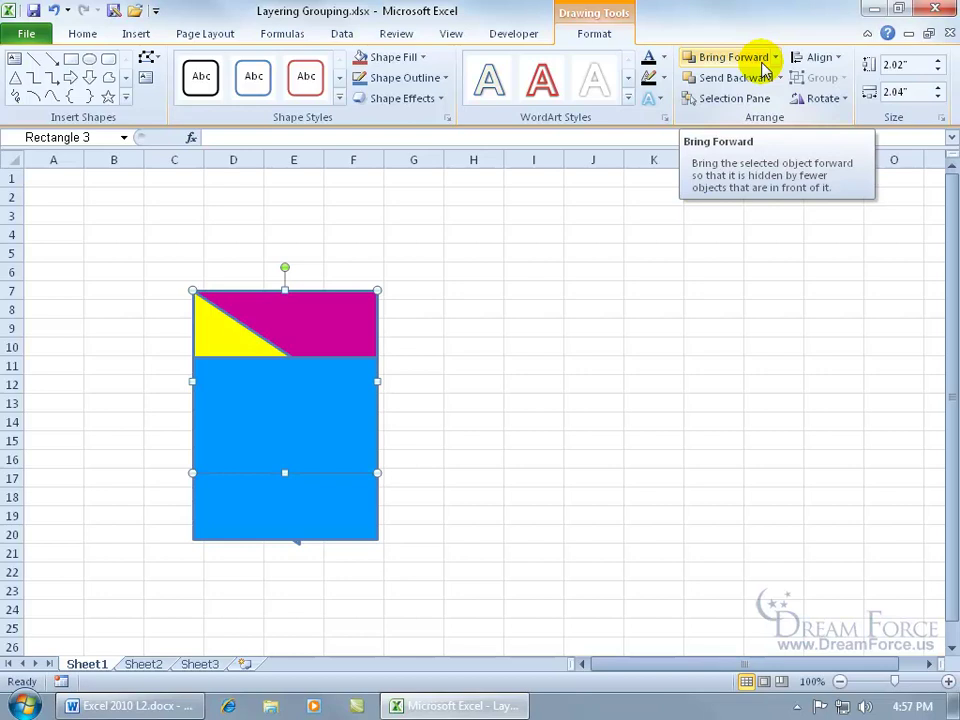
# Bring the magenta rectangle forward twice, in front of the yellow and blue shapes.
pyautogui.click(358, 326)
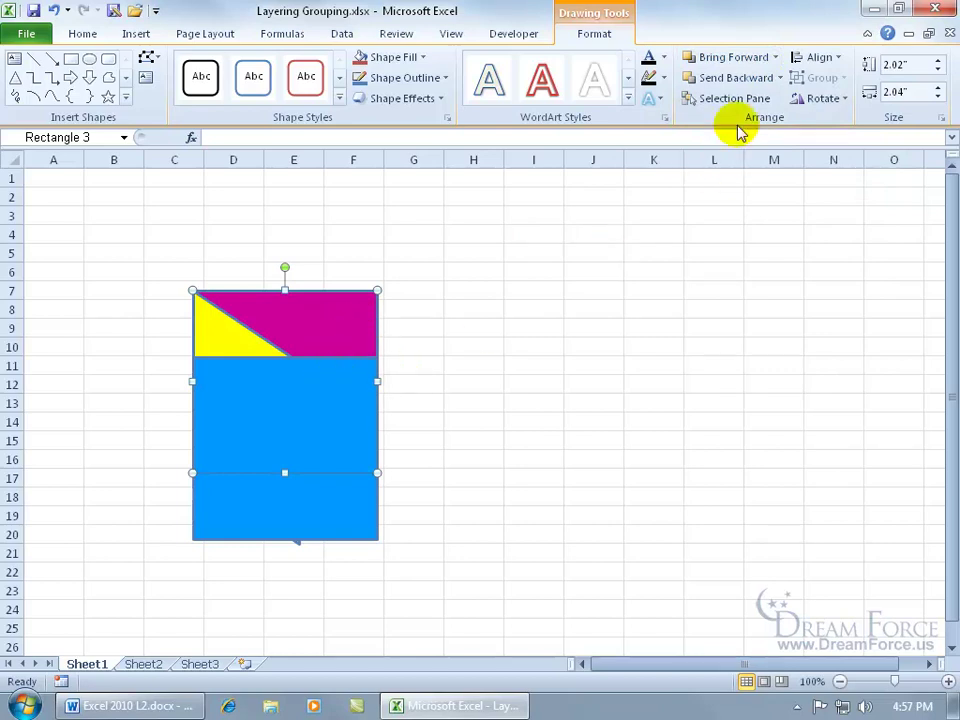
pyautogui.click(777, 58)
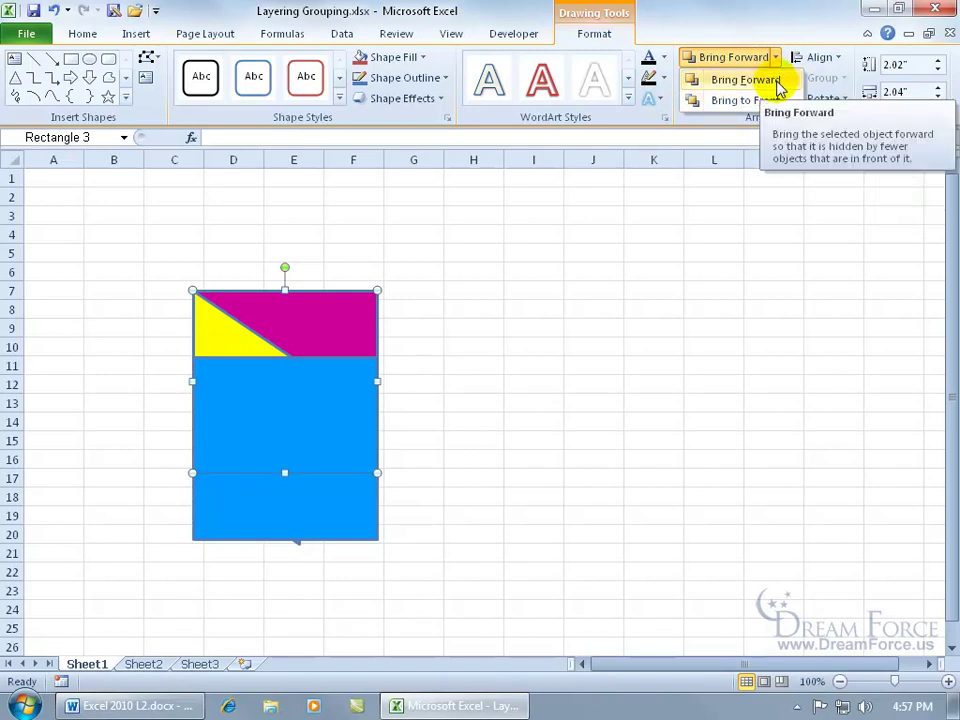
pyautogui.click(779, 87)
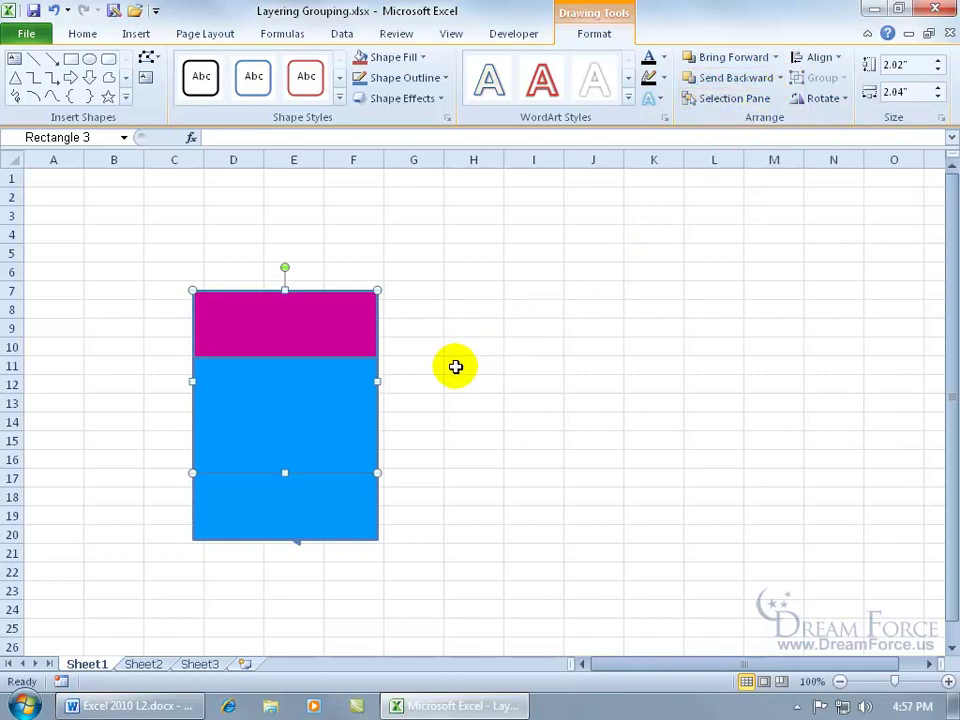
pyautogui.click(745, 58)
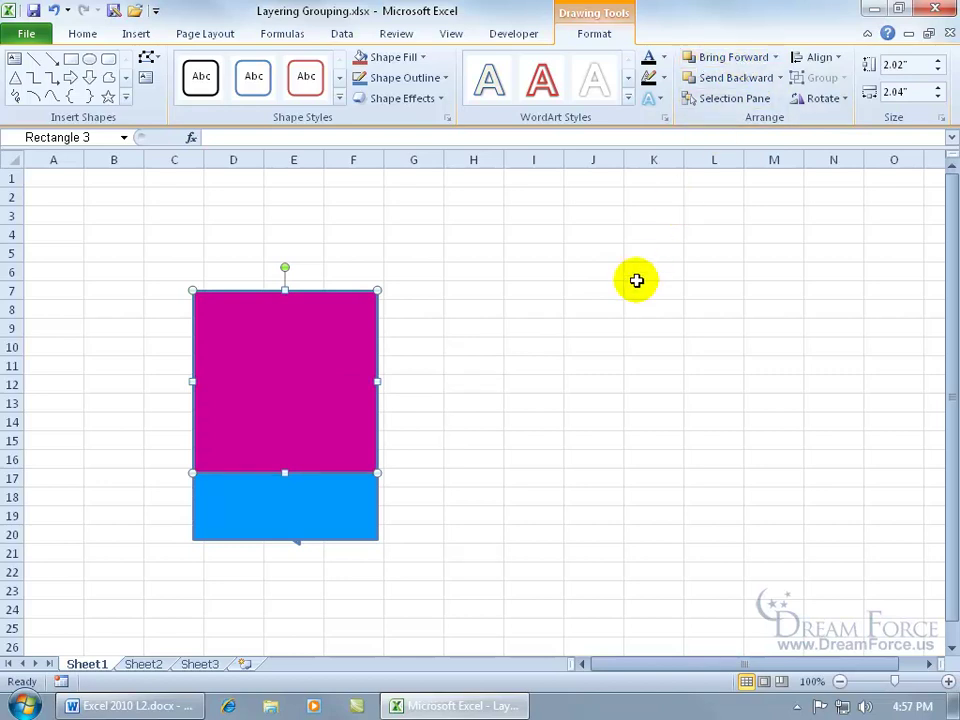
# Send the magenta rectangle to the back, behind the yellow and blue shapes.
pyautogui.click(781, 79)
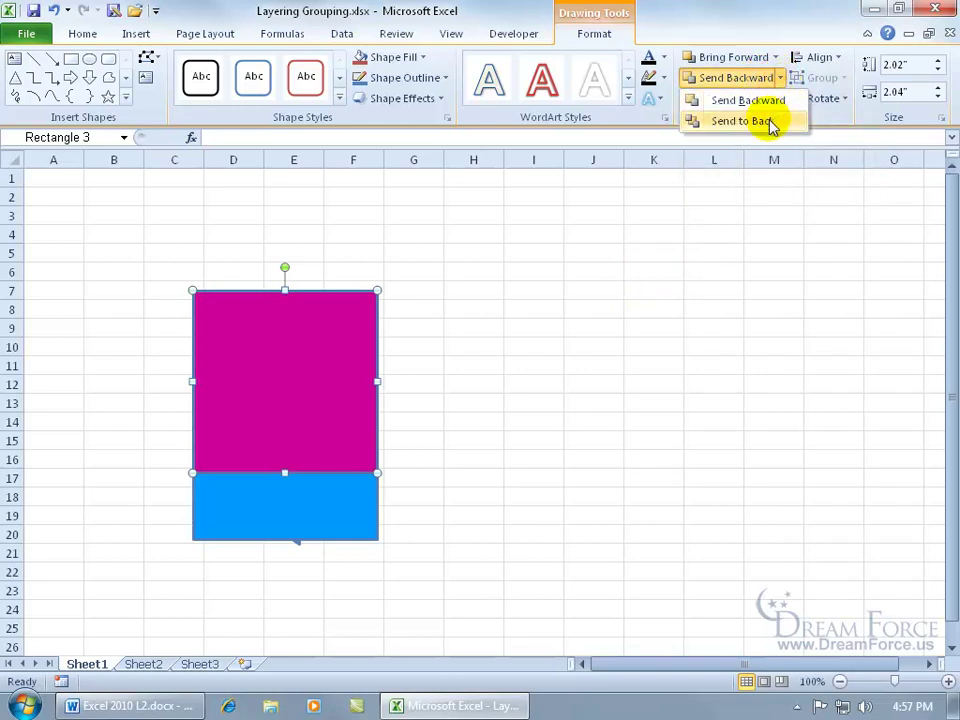
pyautogui.click(770, 121)
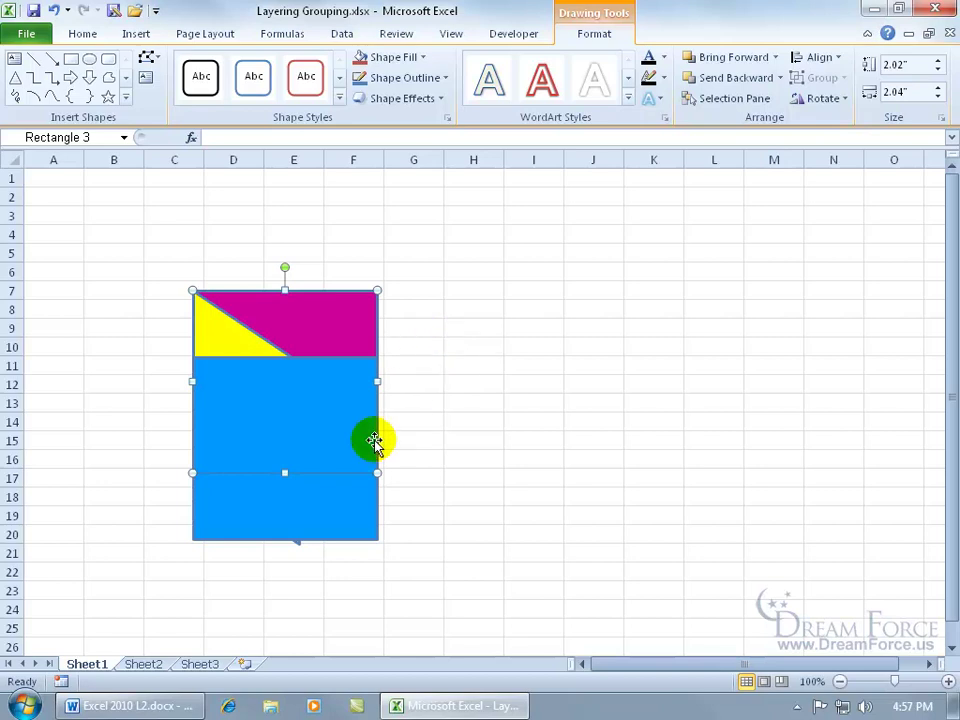
# Drag the blue rectangle up so it sits exactly over the magenta shape.
pyautogui.click(274, 504)
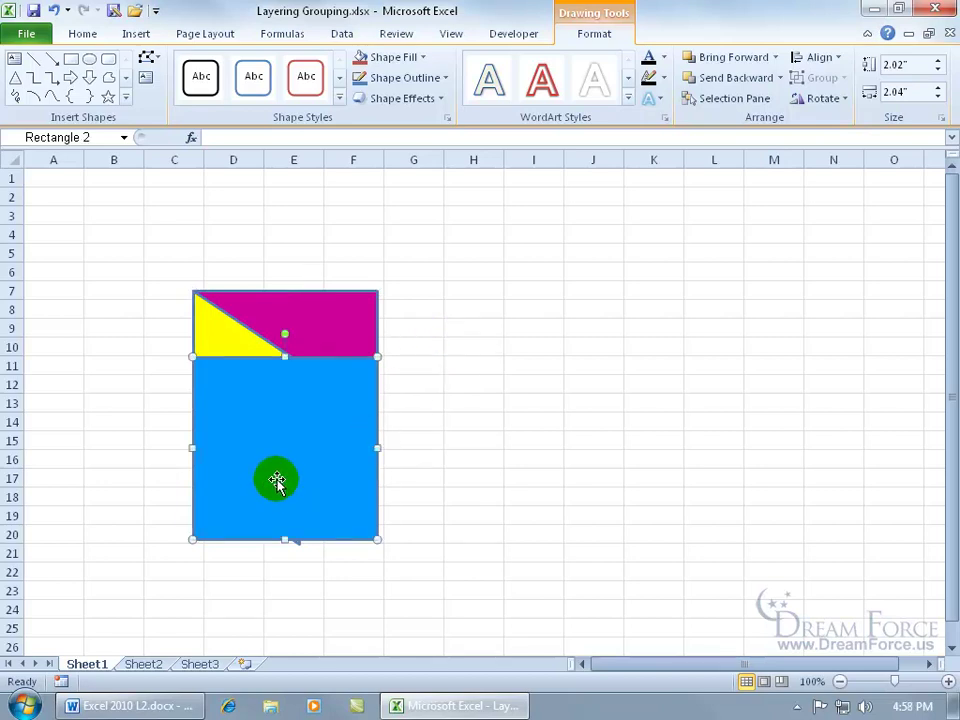
pyautogui.moveTo(272, 476); pyautogui.dragTo(277, 347)
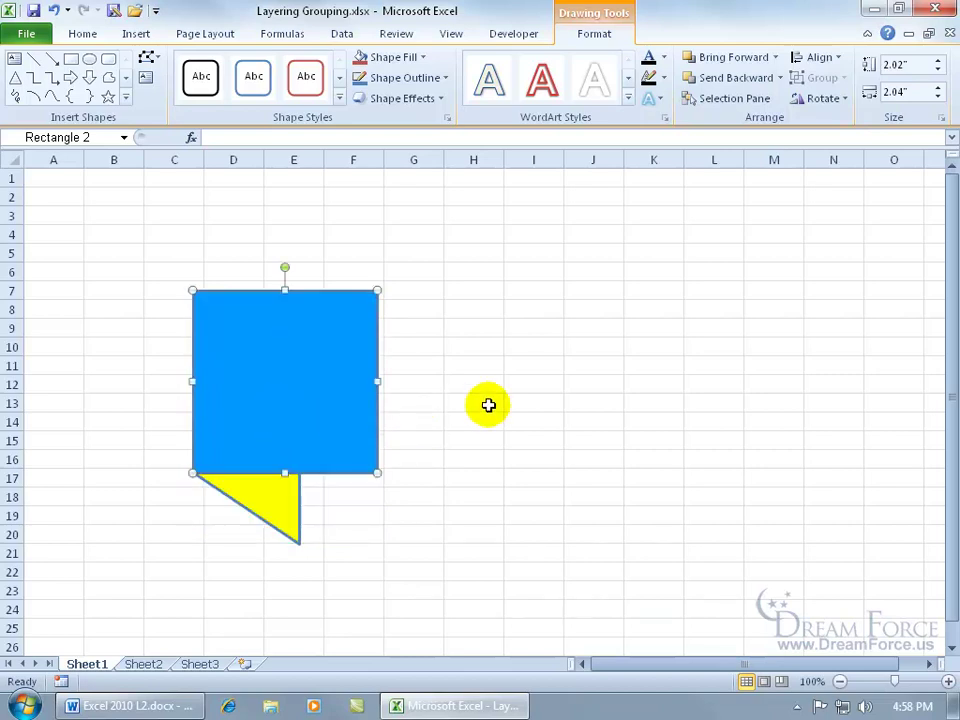
pyautogui.click(424, 341)
pyautogui.click(332, 332)
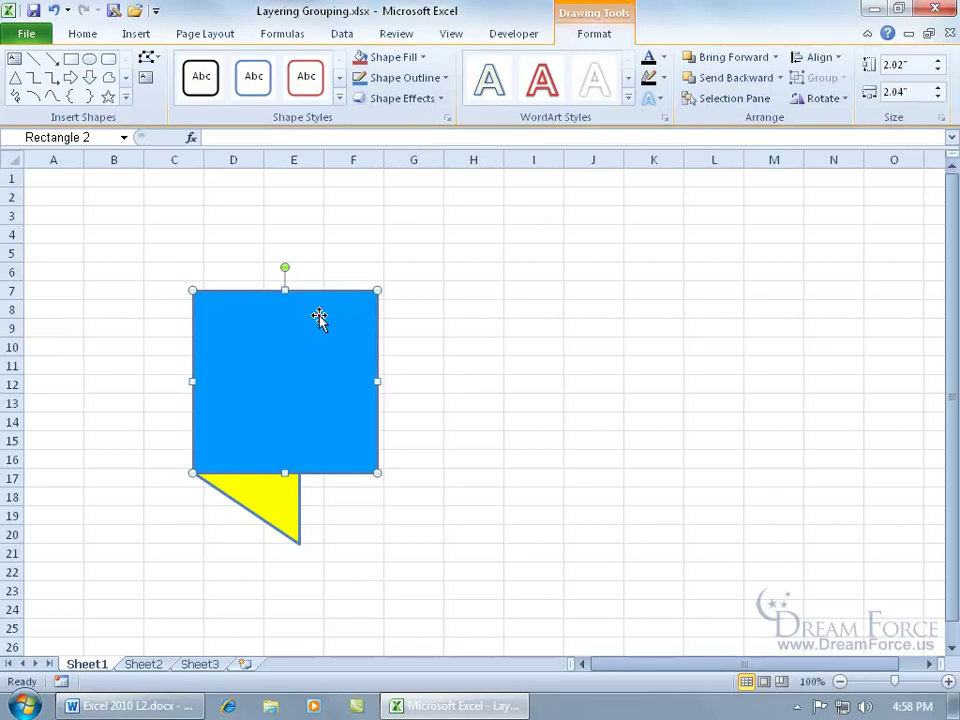
pyautogui.moveTo(306, 311); pyautogui.dragTo(311, 358)
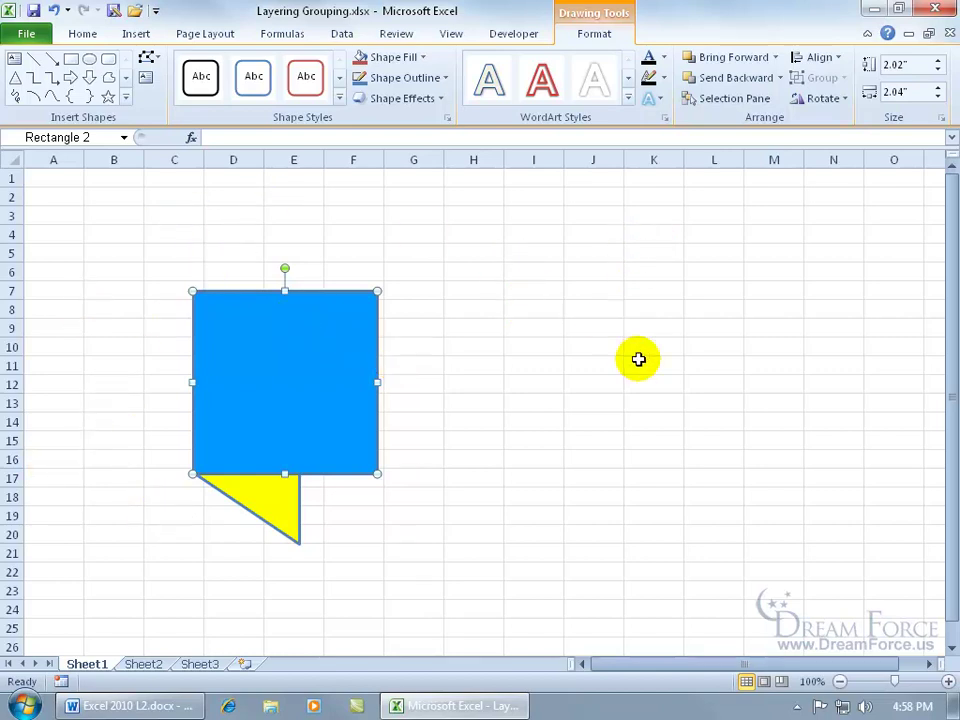
# Cycle the selection with Tab to the hidden magenta rectangle and yellow parallelogram.
pyautogui.click(324, 396)
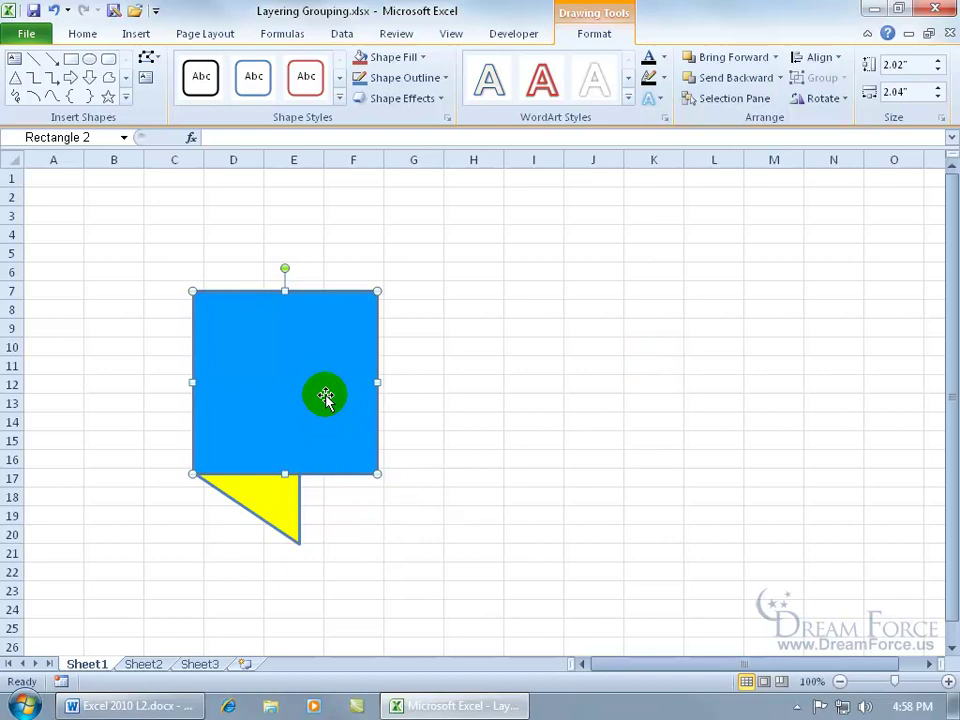
pyautogui.press('Tab')
pyautogui.press('Tab')
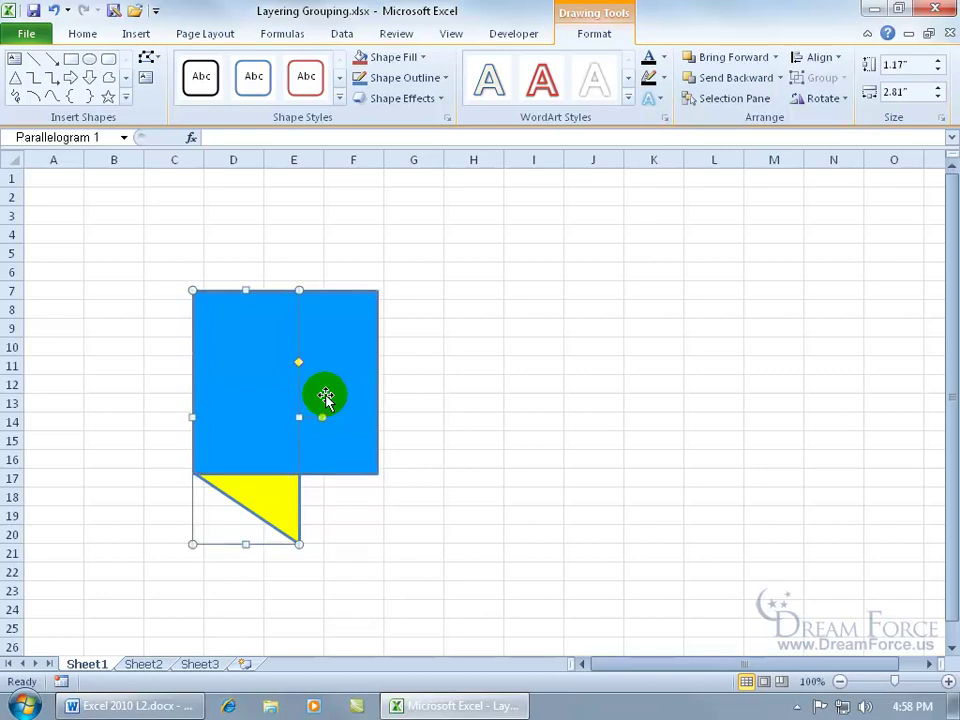
pyautogui.press('Tab')
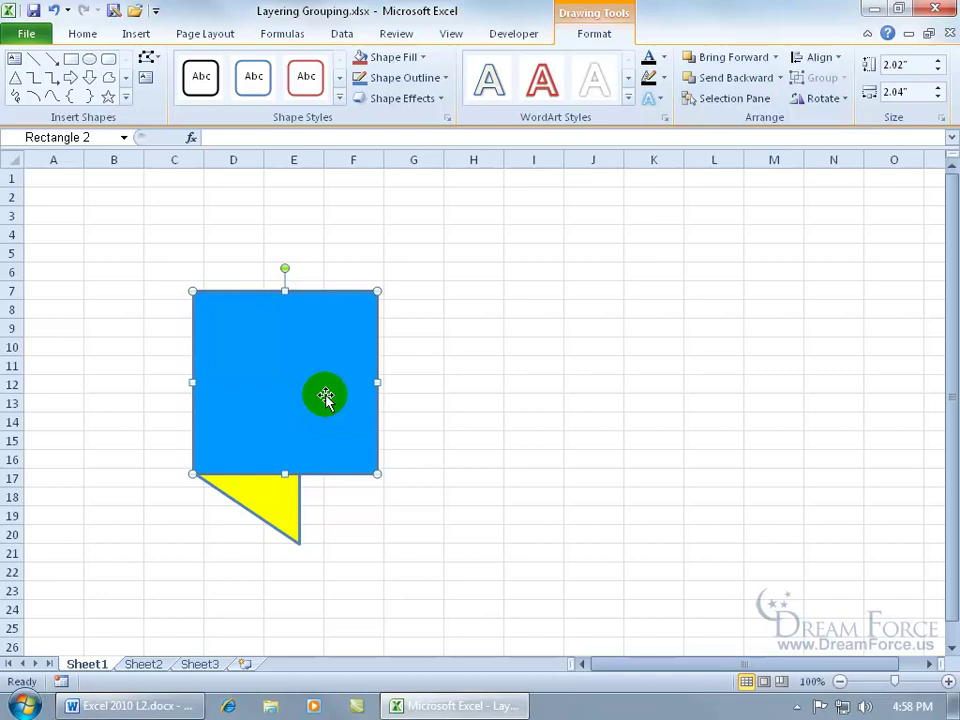
pyautogui.click(326, 397)
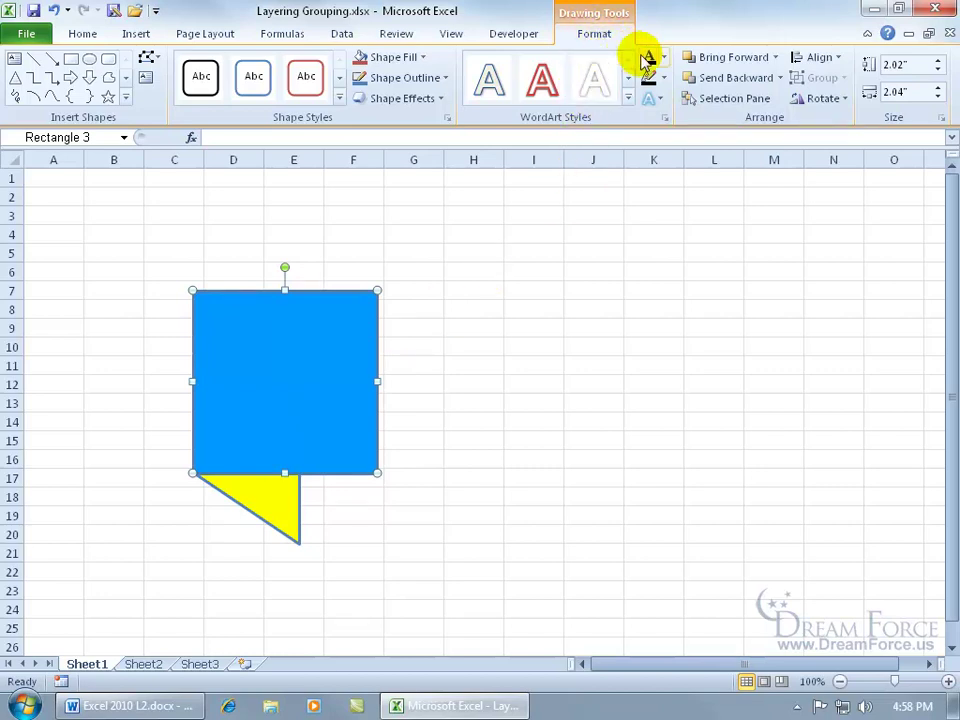
pyautogui.click(729, 60)
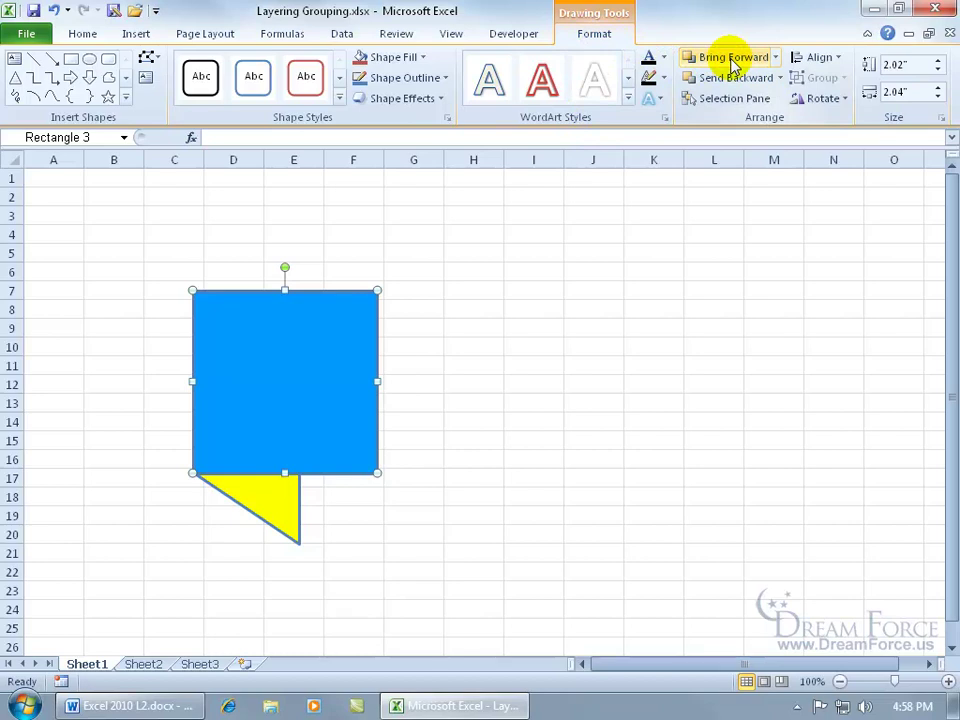
pyautogui.click(775, 58)
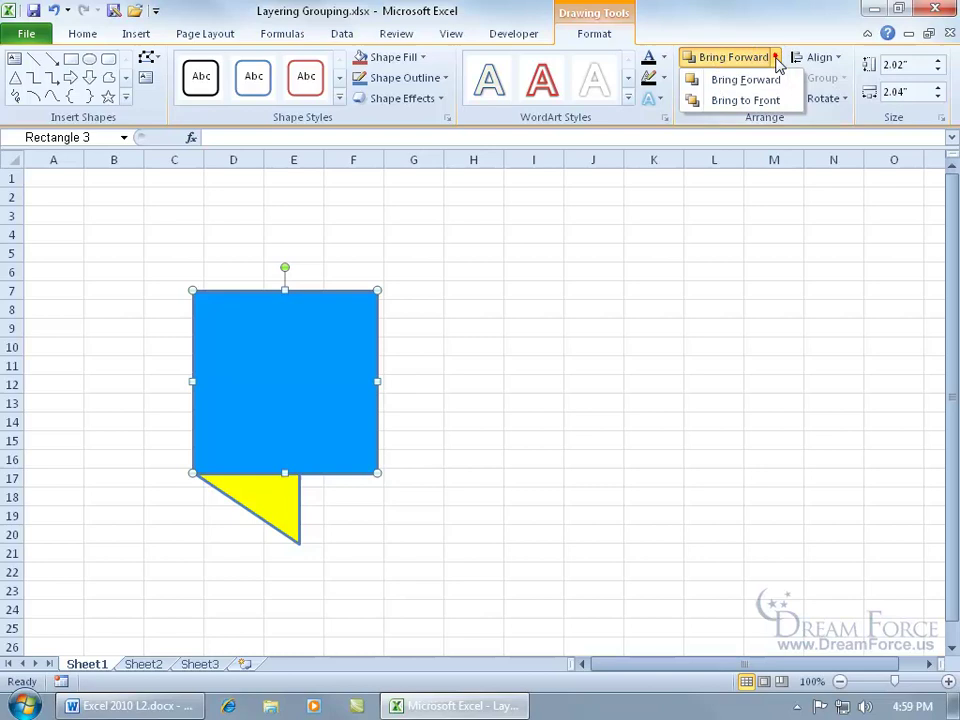
pyautogui.click(774, 101)
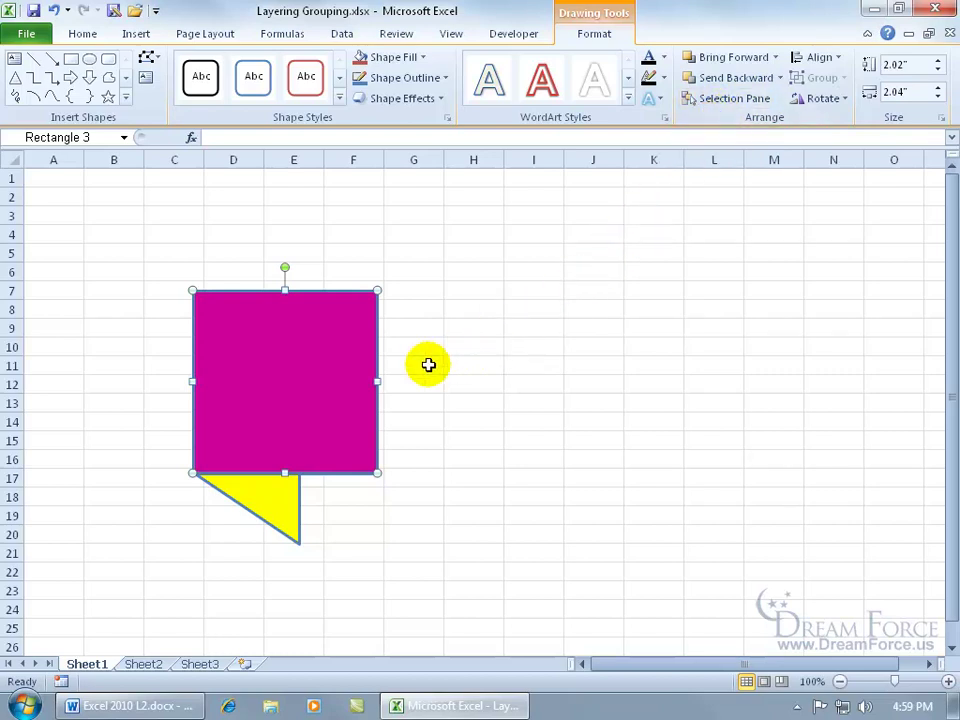
pyautogui.click(300, 343)
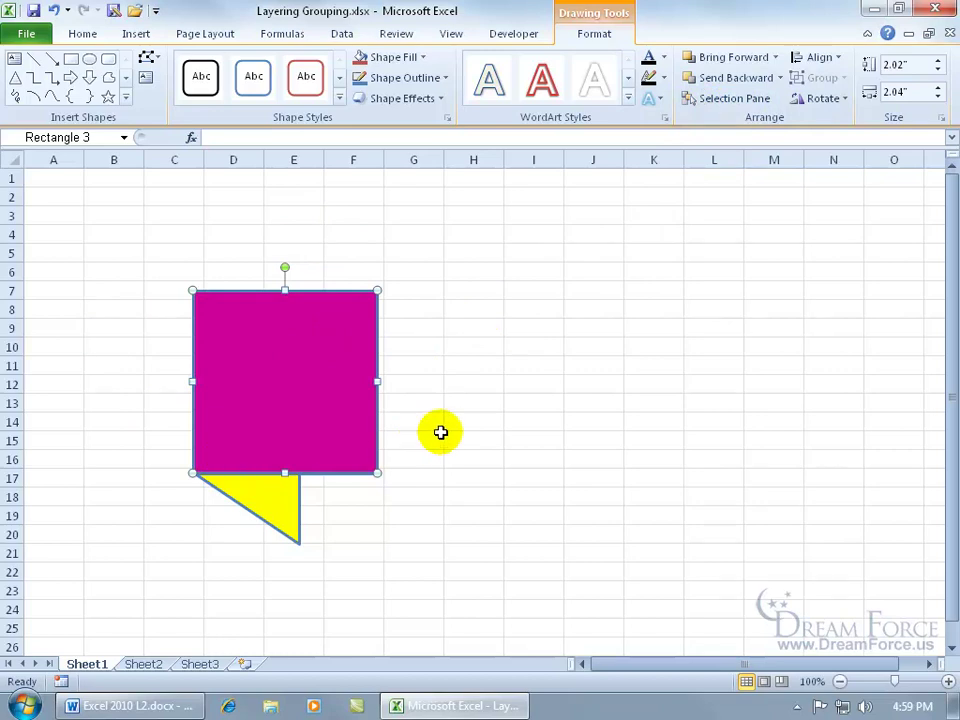
# Move the magenta rectangle back one layer with Send Backward from its right-click menu.
pyautogui.click(272, 341)
pyautogui.rightClick(272, 341)
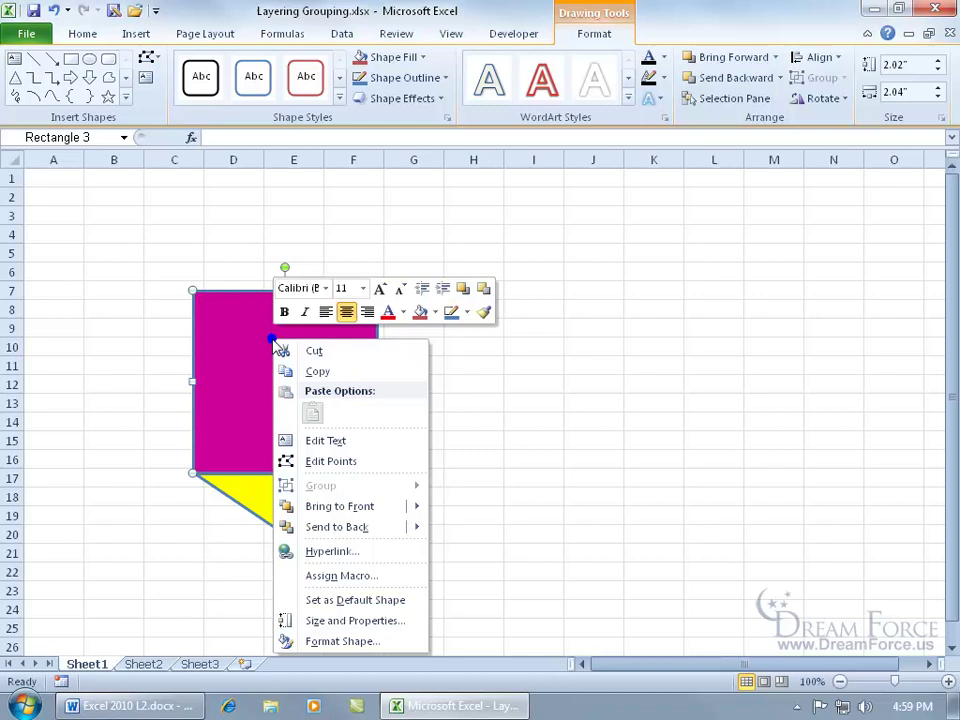
pyautogui.moveTo(322, 512)
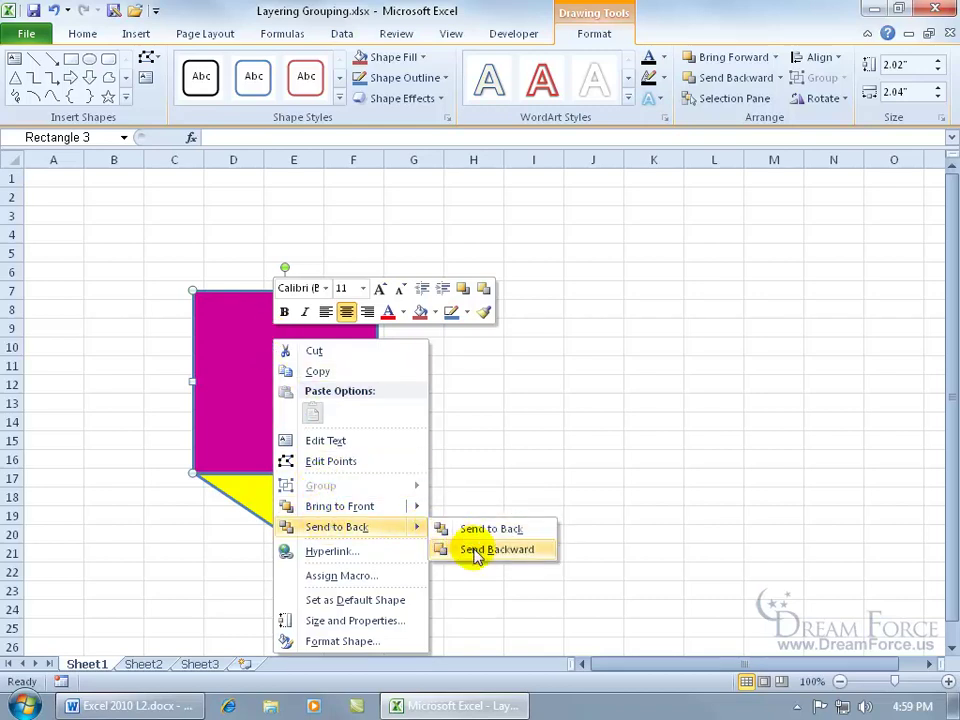
pyautogui.click(476, 551)
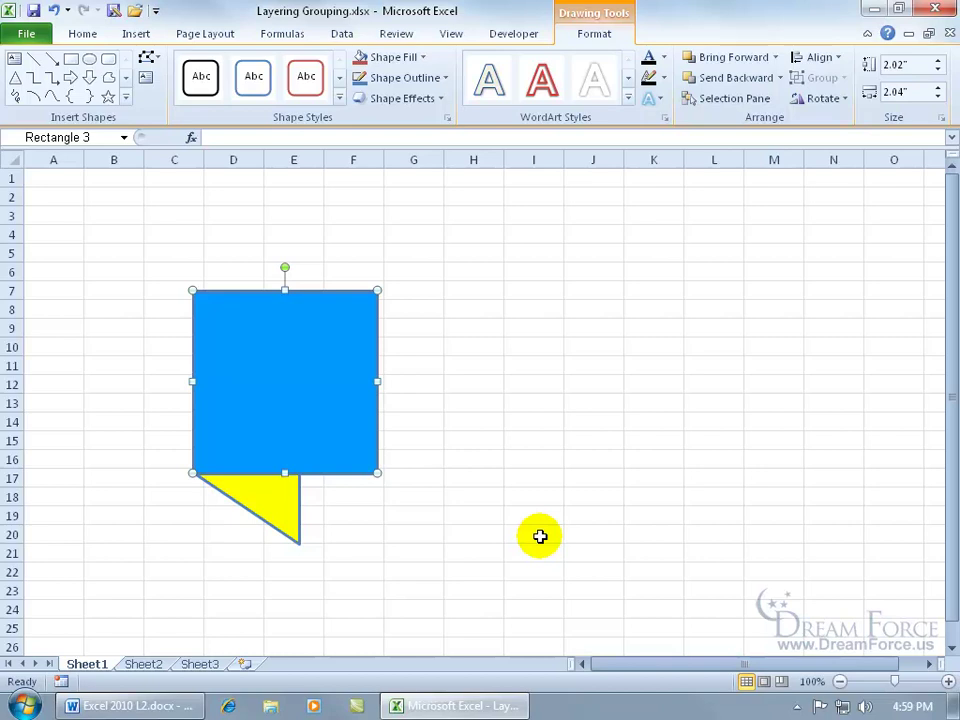
# Shift the blue rectangle down and to the right, partly over the magenta one.
pyautogui.moveTo(321, 418); pyautogui.dragTo(386, 428)
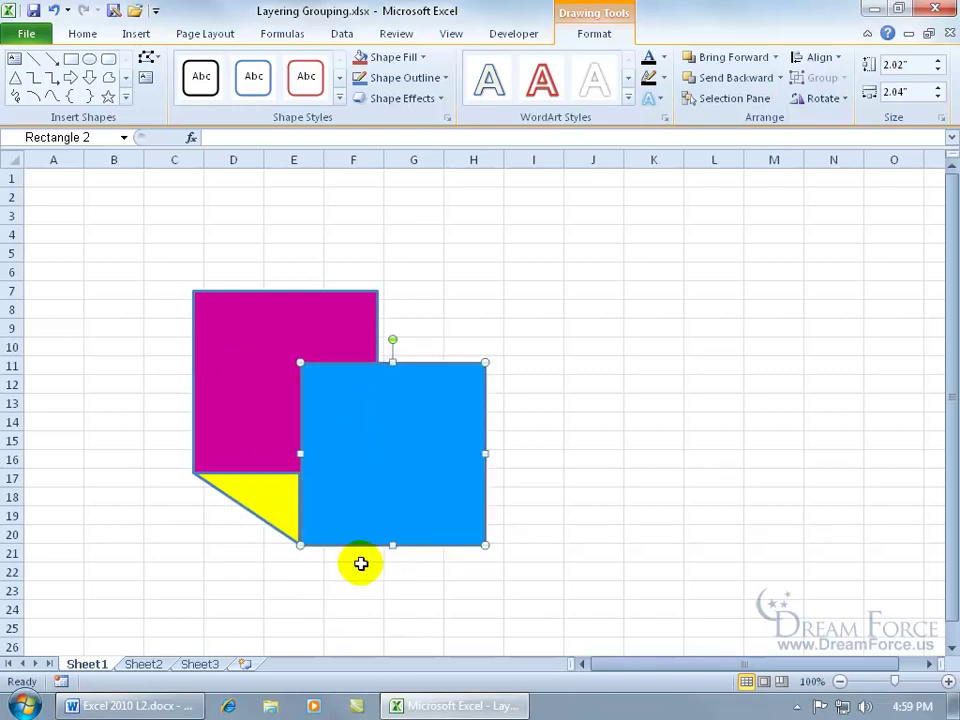
pyautogui.click(240, 346)
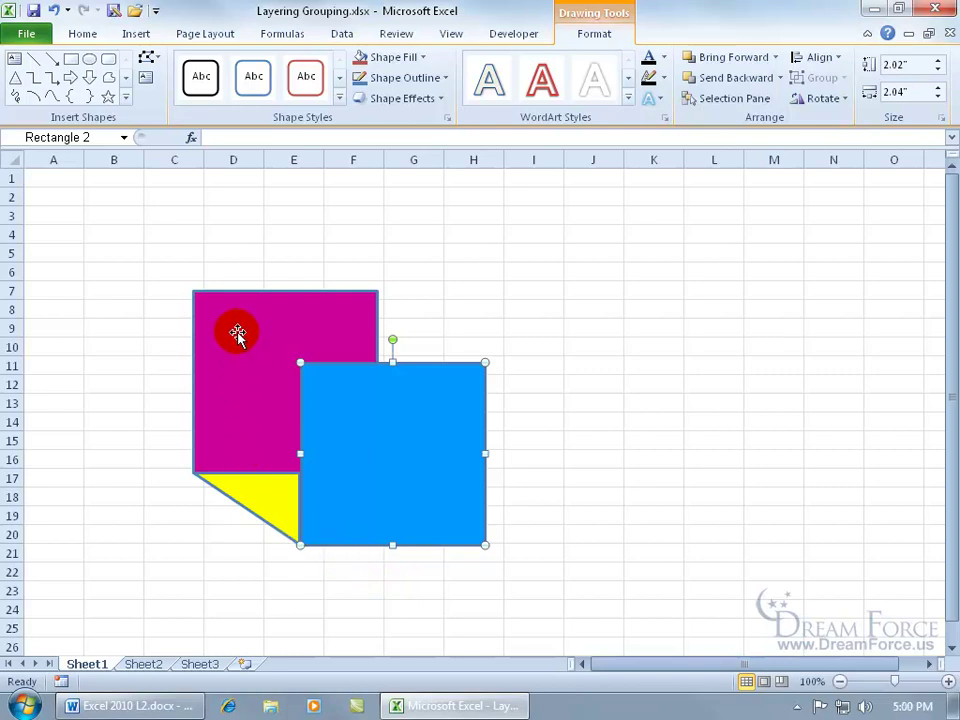
pyautogui.click(375, 499)
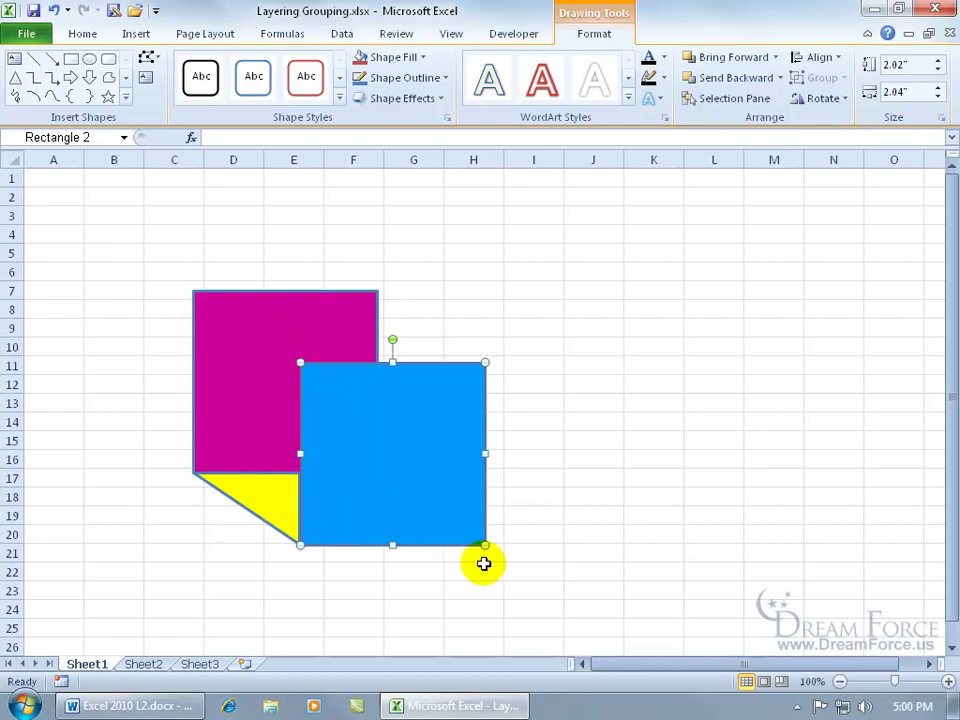
pyautogui.click(571, 441)
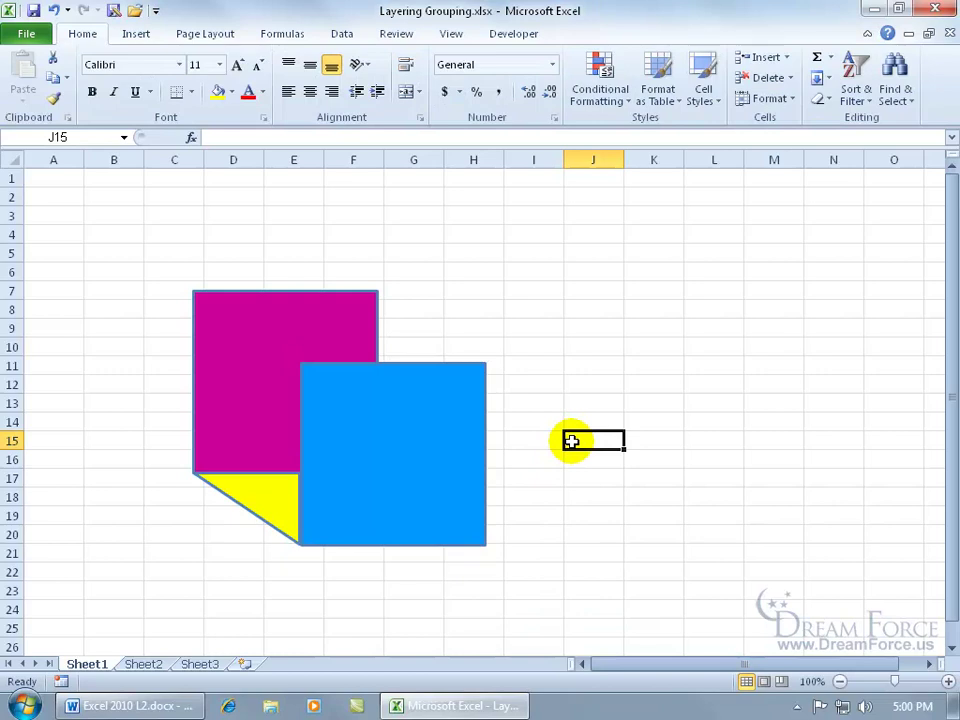
# Try moving the blue, magenta and yellow shapes to new positions on the right.
pyautogui.moveTo(360, 435)
pyautogui.mouseDown()
pyautogui.moveTo(493, 435)
pyautogui.moveTo(531, 445)
pyautogui.mouseUp()
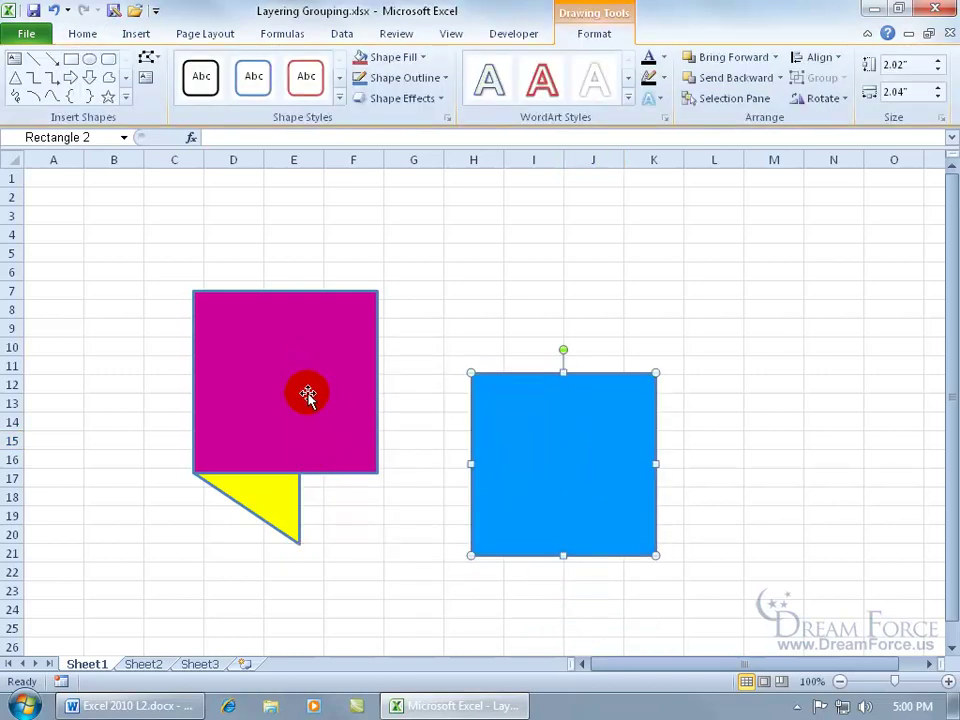
pyautogui.moveTo(307, 394); pyautogui.dragTo(518, 385)
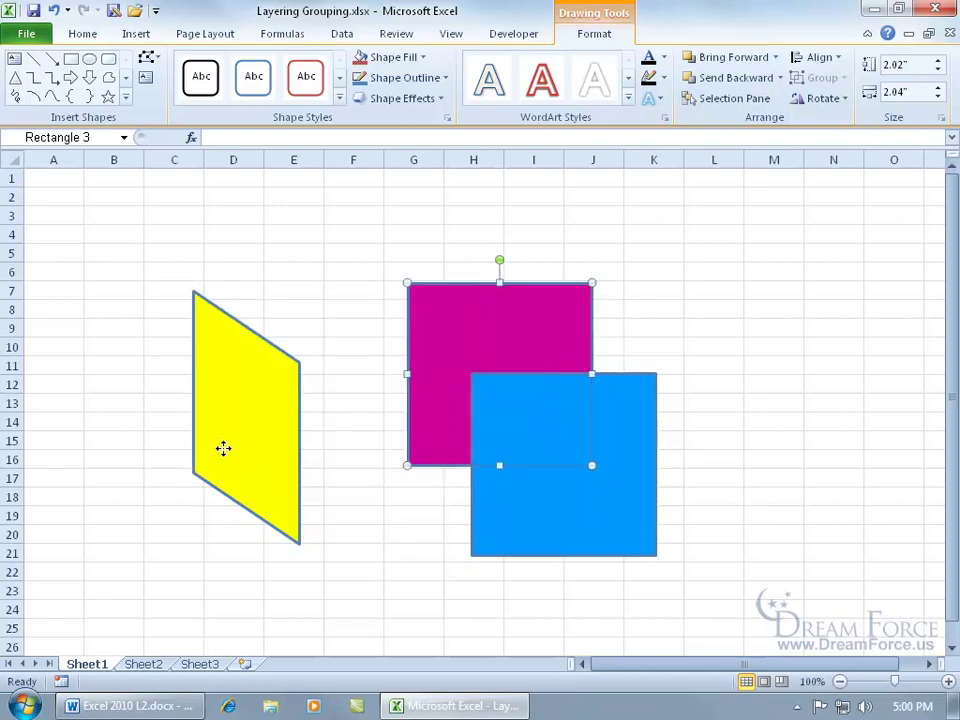
pyautogui.moveTo(223, 448); pyautogui.dragTo(387, 497)
pyautogui.moveTo(421, 497); pyautogui.dragTo(437, 497)
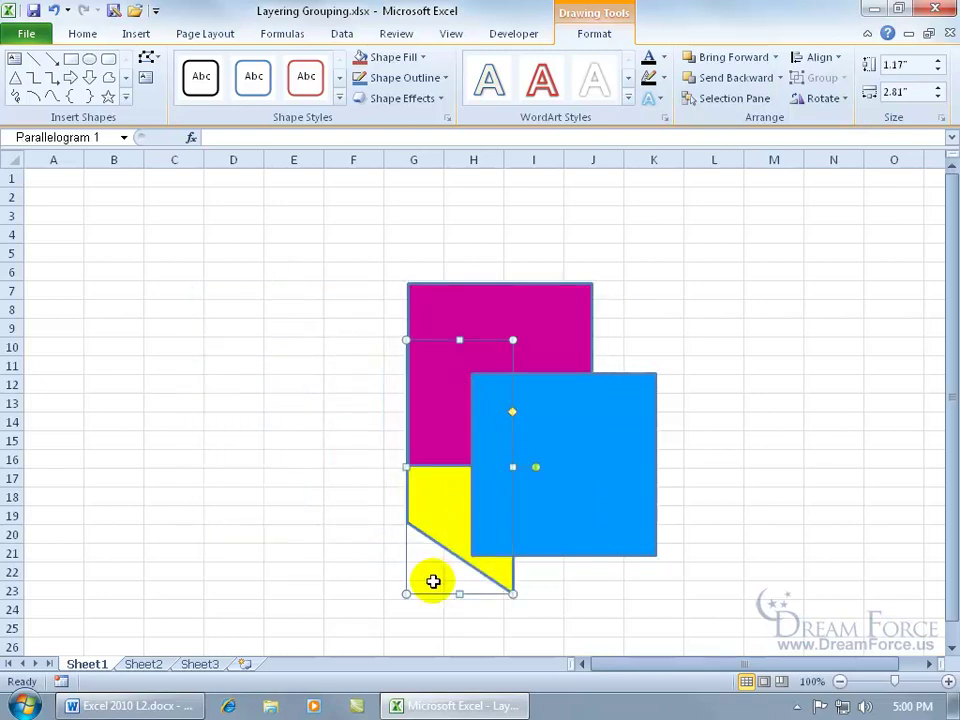
# Undo the last three moves to restore the overlapping layout.
pyautogui.click(54, 11)
pyautogui.click(54, 11)
pyautogui.click(54, 11)
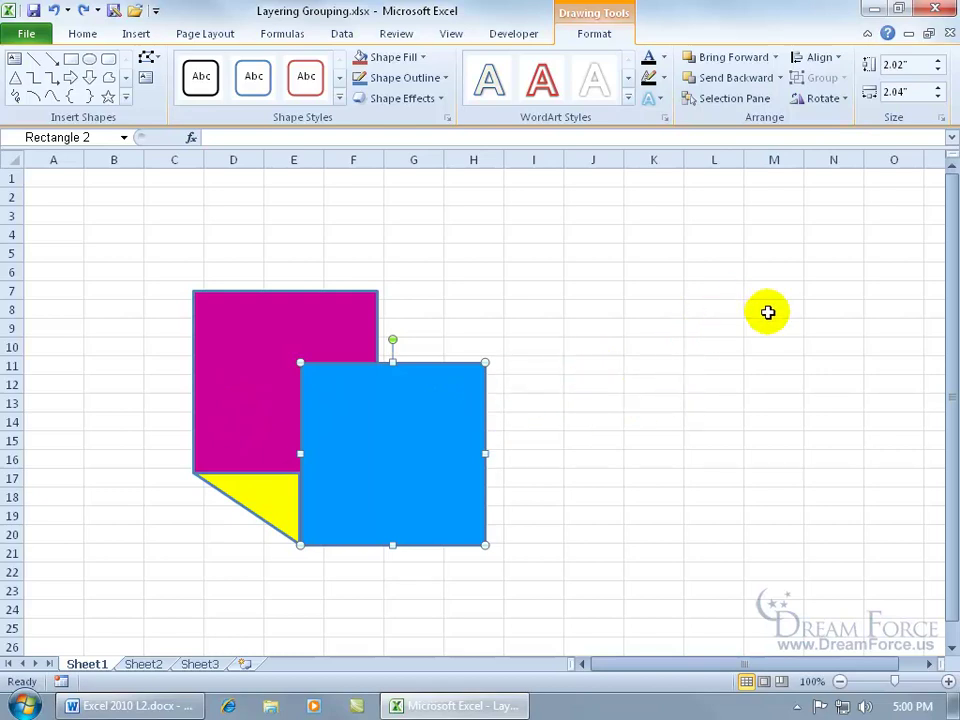
# Select the blue, yellow and magenta shapes together and group them as Group 4.
pyautogui.click(386, 476)
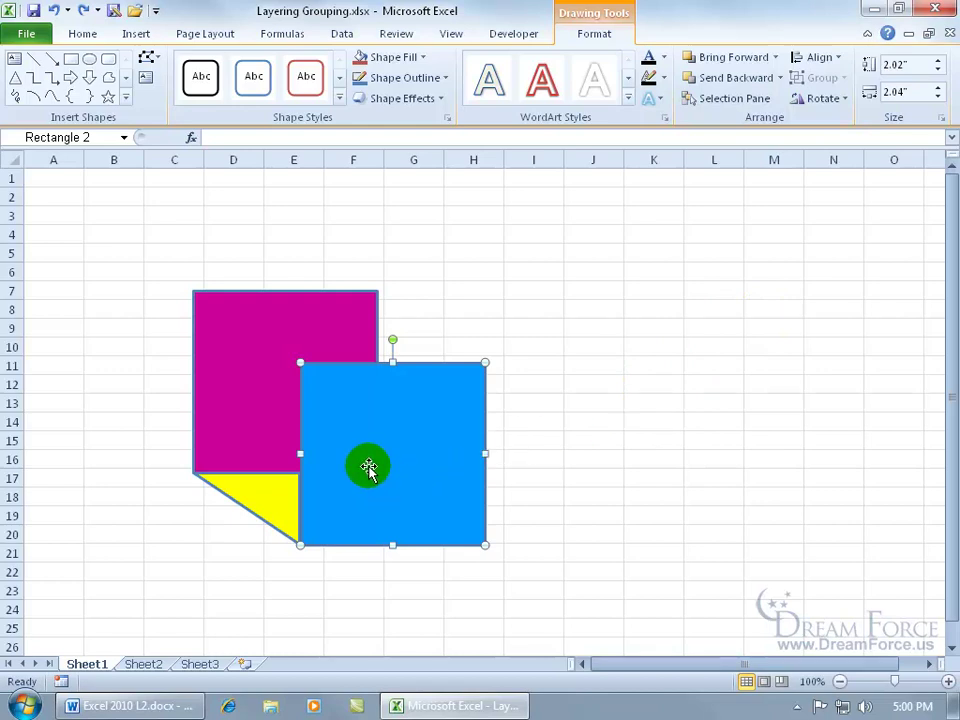
pyautogui.keyDown('shift'); pyautogui.click(274, 490); pyautogui.keyUp('shift')
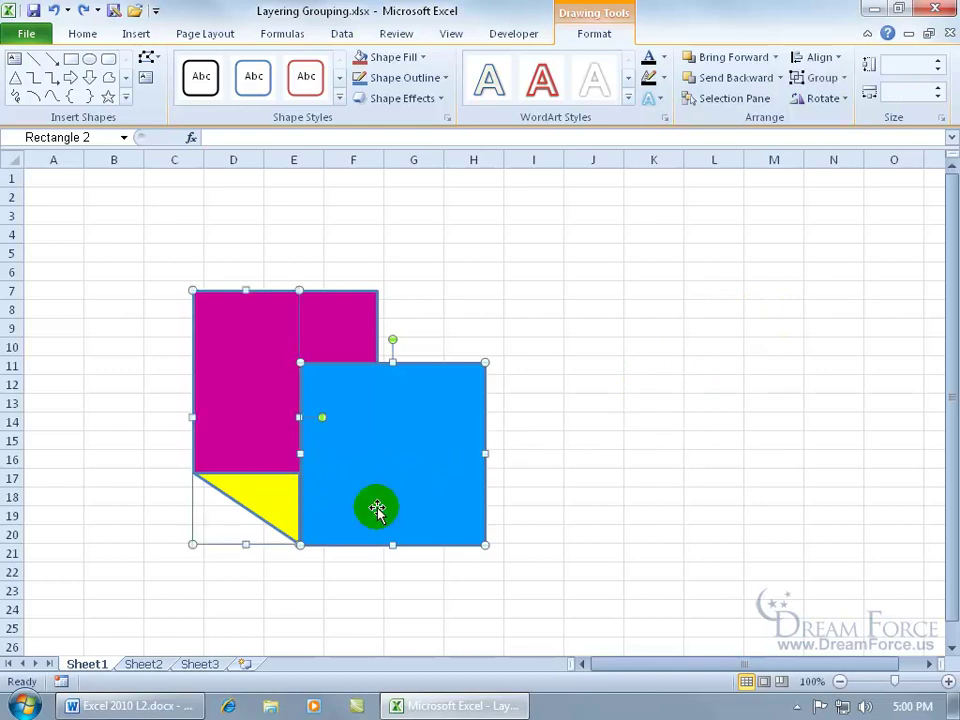
pyautogui.keyDown('shift'); pyautogui.click(343, 336); pyautogui.keyUp('shift')
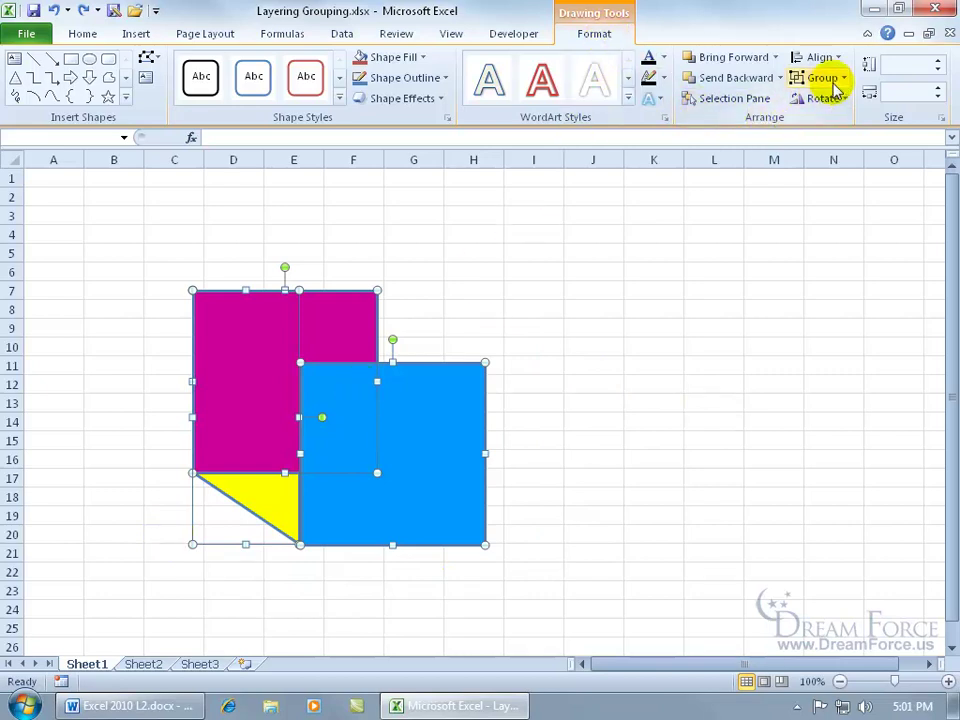
pyautogui.click(439, 386)
pyautogui.click(358, 412)
pyautogui.rightClick(358, 412)
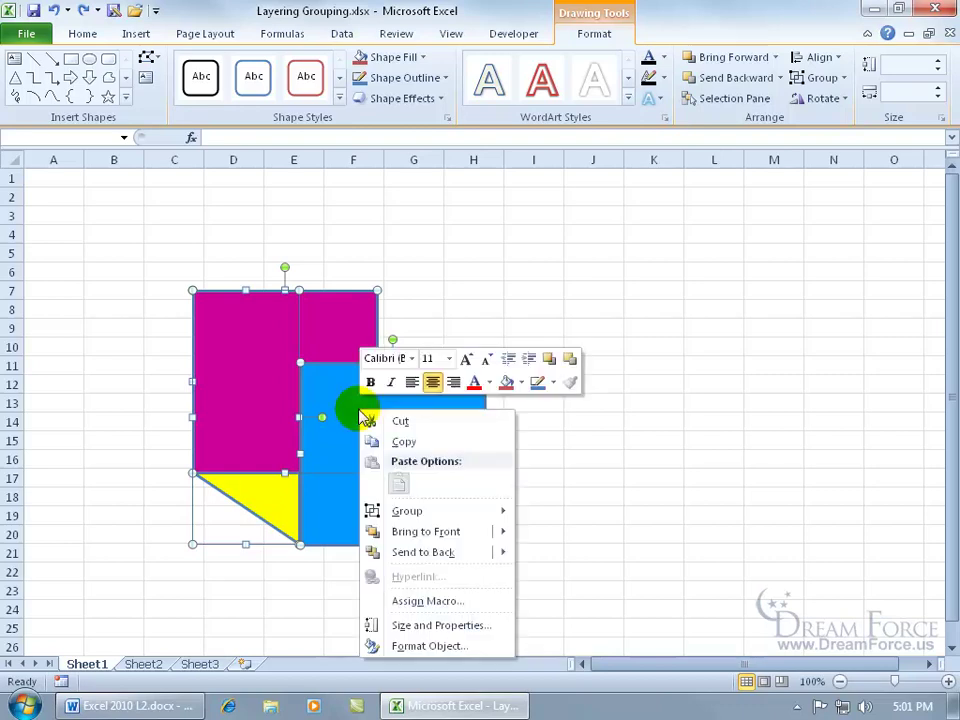
pyautogui.moveTo(410, 520)
pyautogui.click(556, 512)
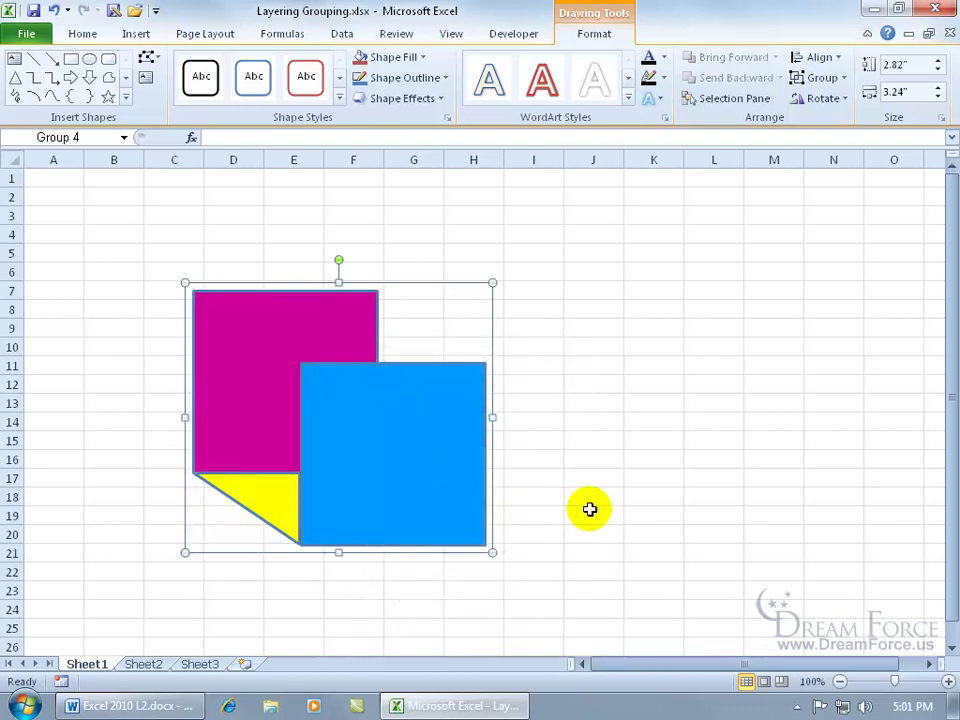
# Move the grouped shapes right to columns H–M and ungroup them.
pyautogui.moveTo(471, 454); pyautogui.dragTo(638, 523)
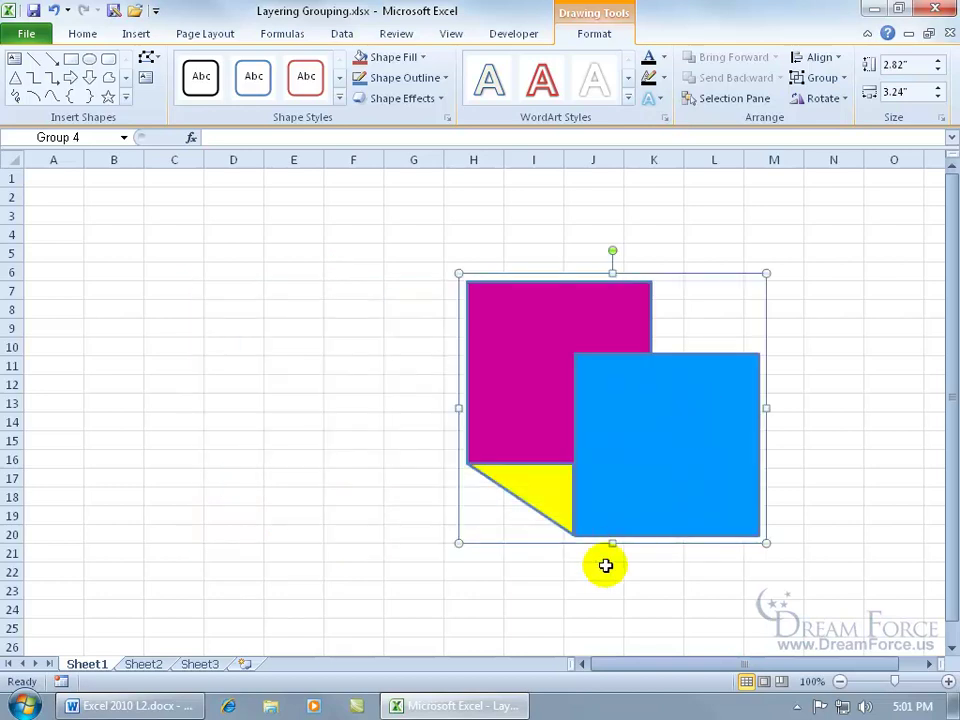
pyautogui.rightClick(628, 424)
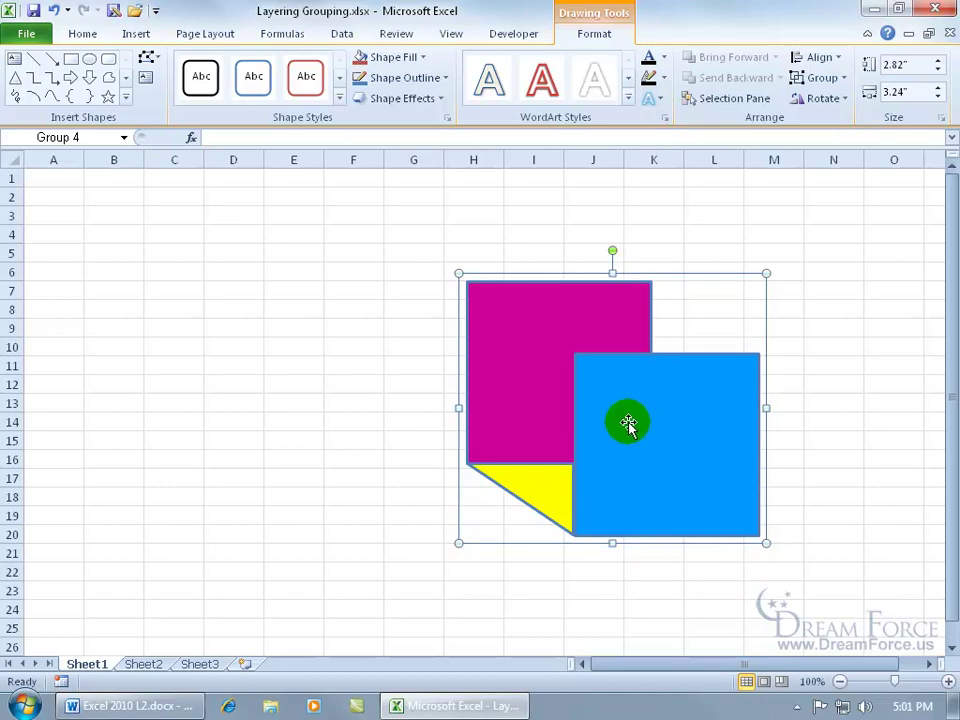
pyautogui.moveTo(671, 523)
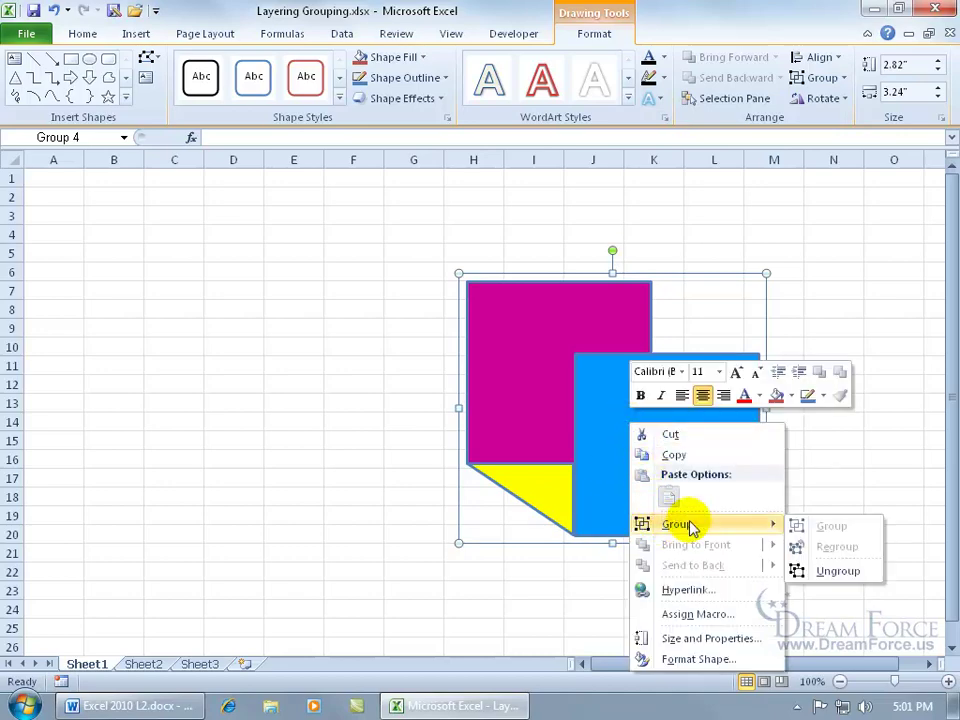
pyautogui.click(823, 573)
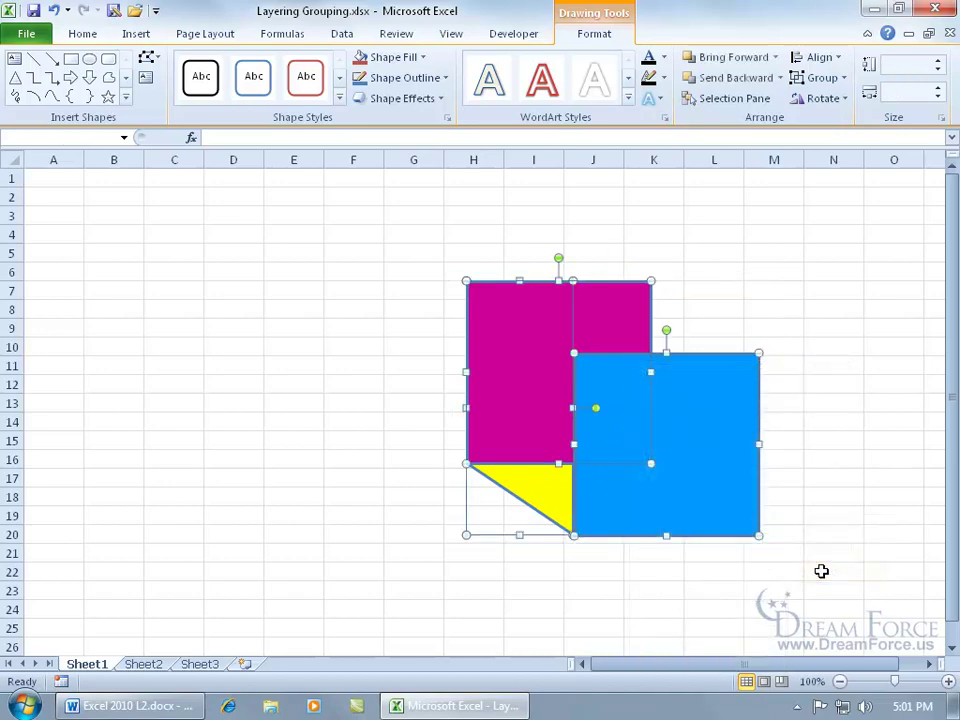
# Deselect the shapes, then select the magenta rectangle on its own.
pyautogui.click(392, 402)
pyautogui.click(512, 347)
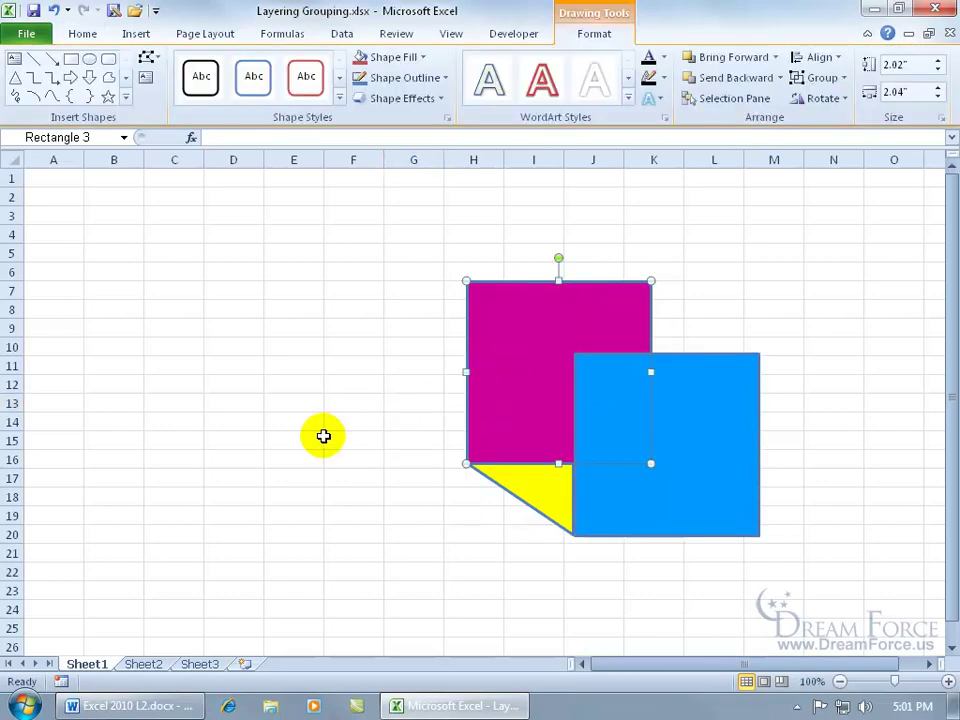
pyautogui.click(543, 467)
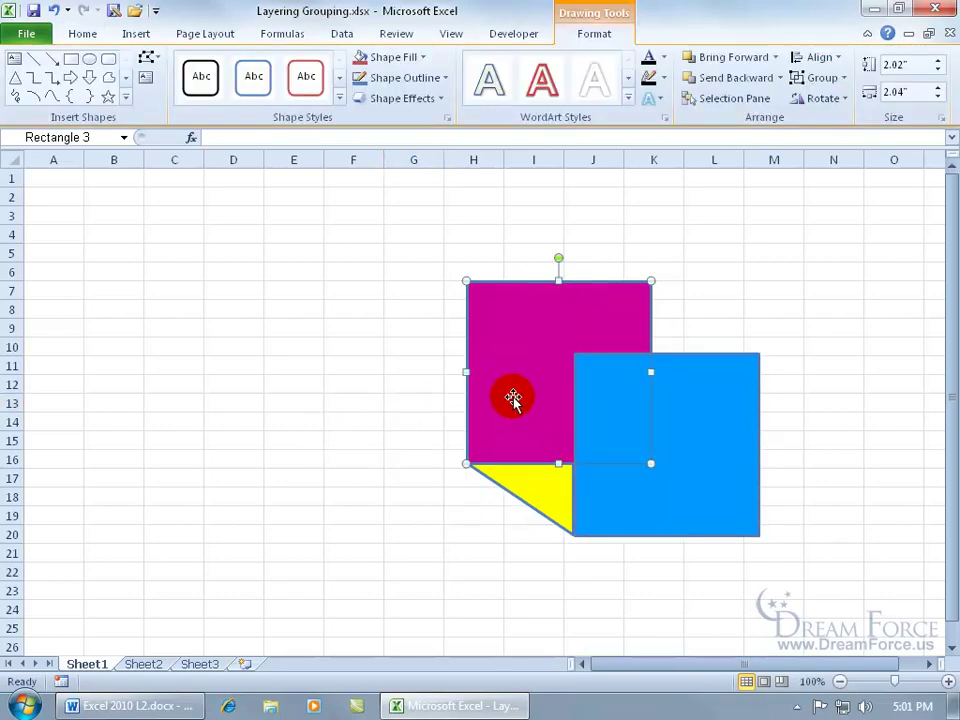